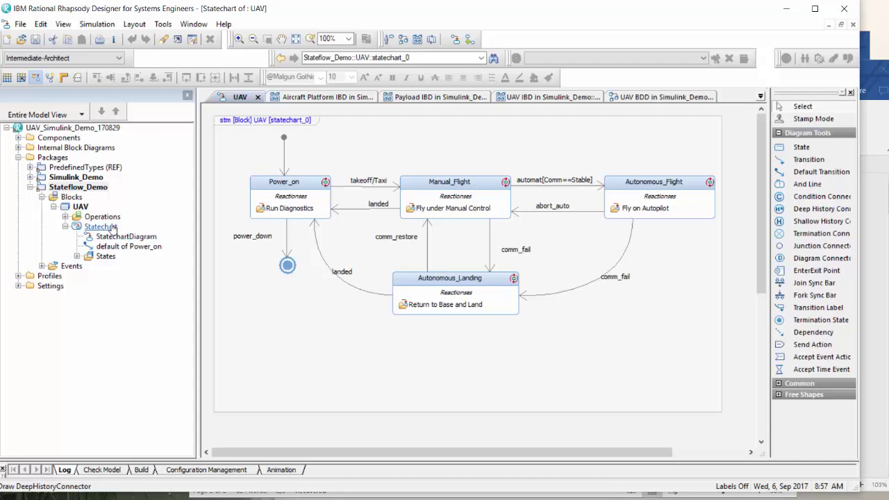
# Open the Syndeia dashboard for the Stateflow_Demo package and browse the second local file repository to MATLAB/Simulink/1_Demo_Stateflow
pyautogui.rightClick(77, 187)
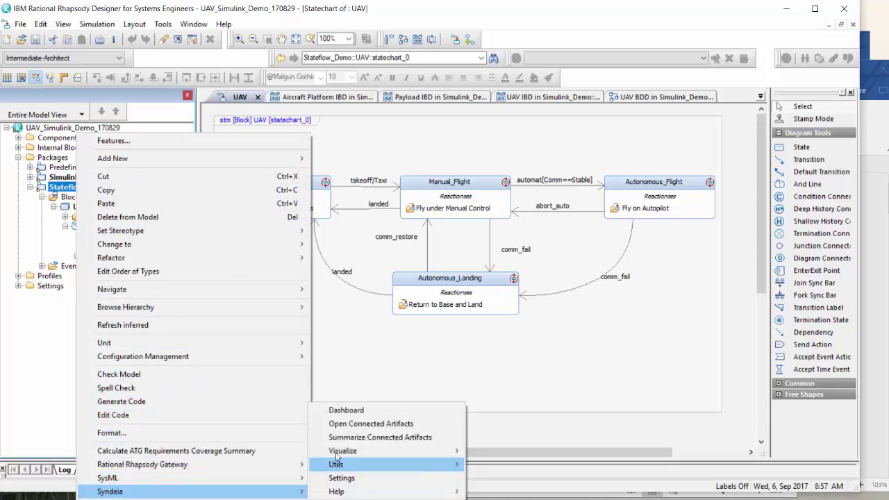
pyautogui.click(344, 411)
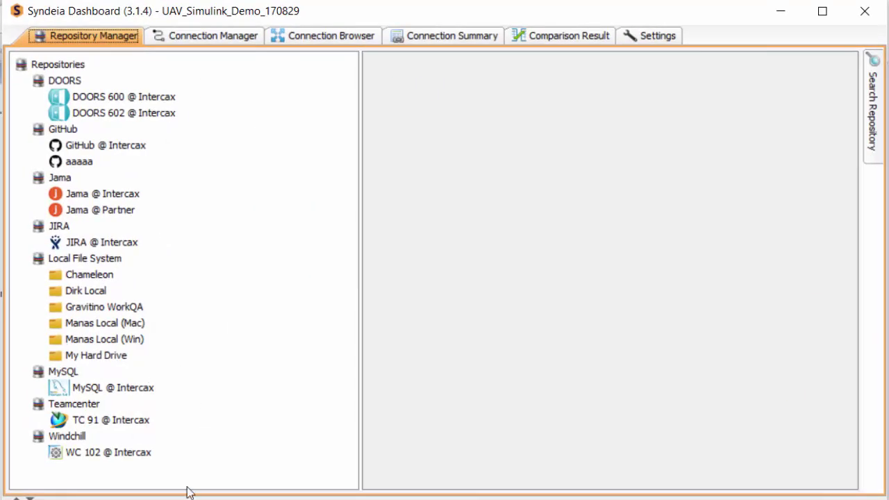
pyautogui.click(86, 290)
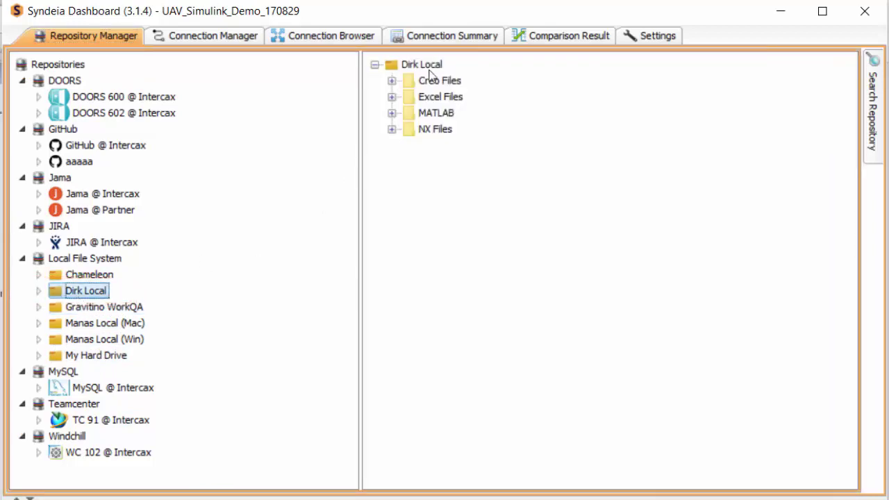
pyautogui.click(392, 113)
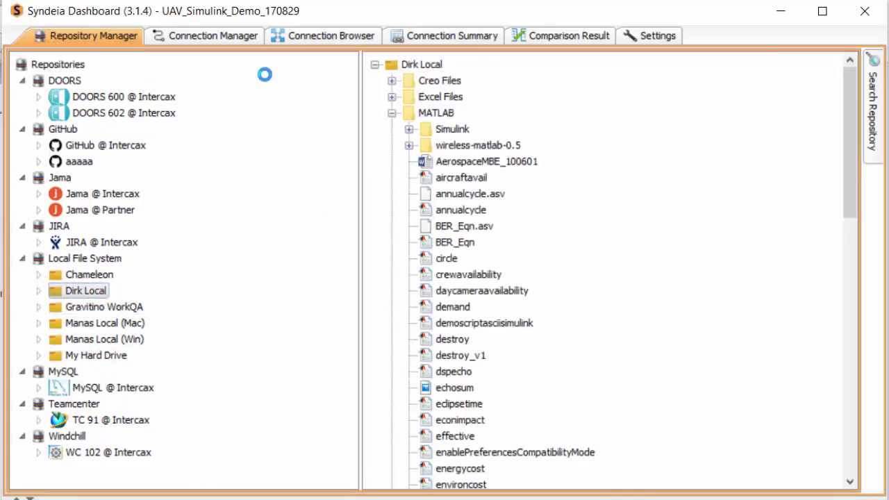
pyautogui.click(409, 130)
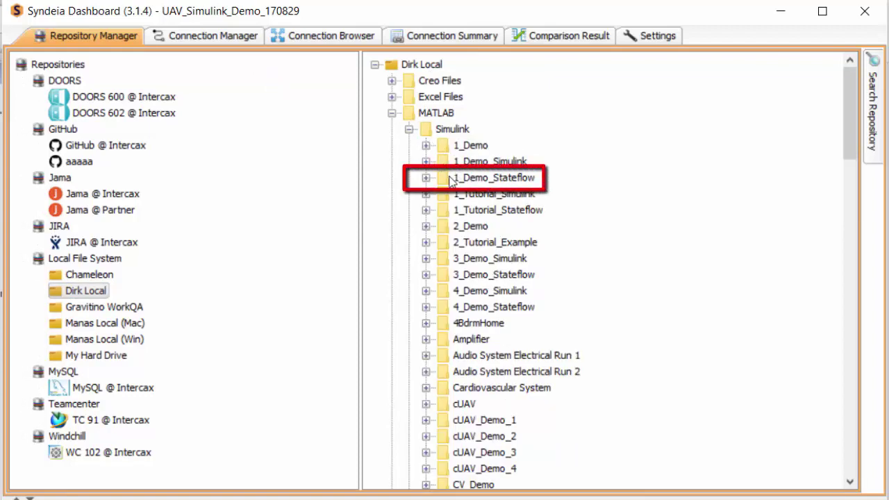
pyautogui.click(426, 178)
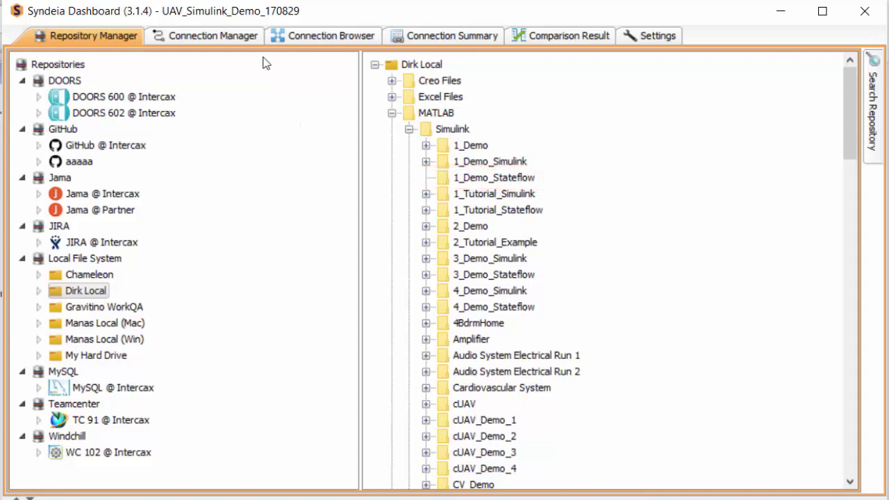
# In the Connection Manager, load the second local file repository as the target and expand it to MATLAB/Simulink/1_Demo_Stateflow
pyautogui.click(236, 36)
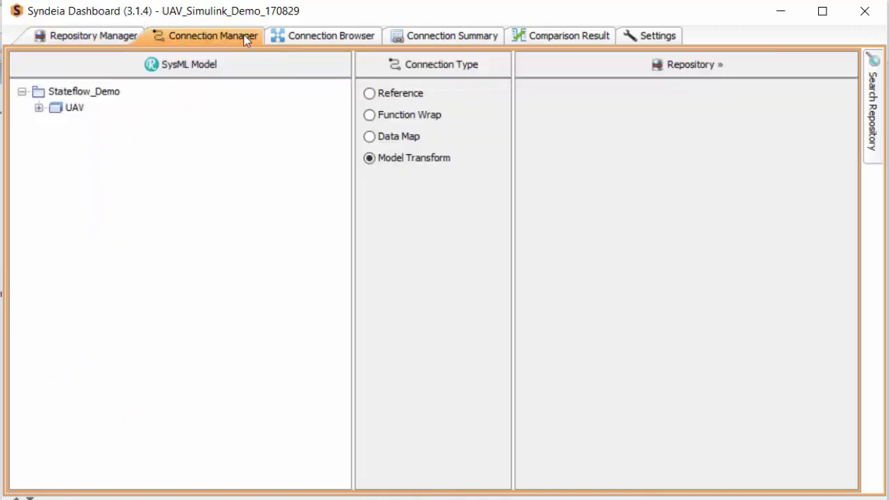
pyautogui.click(576, 72)
pyautogui.click(584, 66)
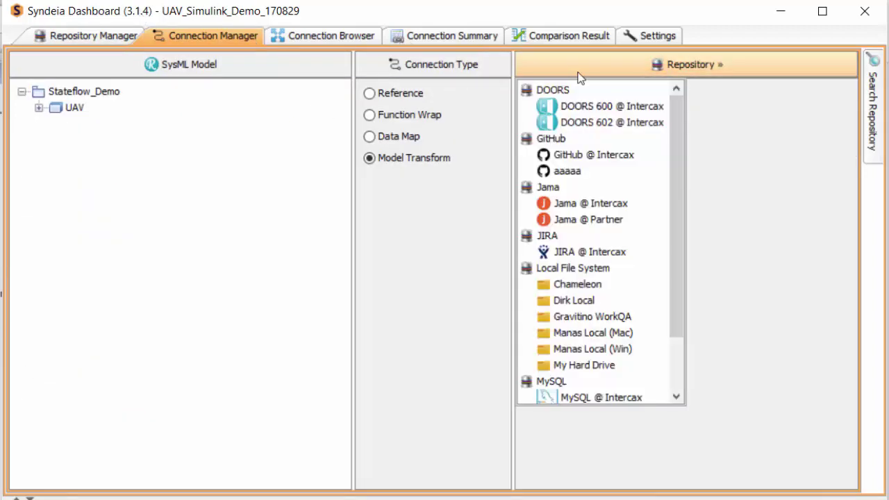
pyautogui.click(600, 299)
pyautogui.click(544, 139)
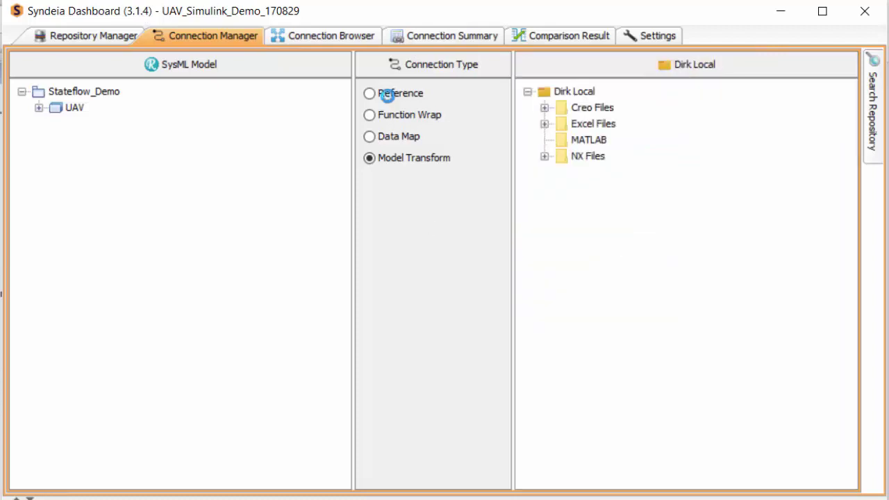
pyautogui.click(561, 156)
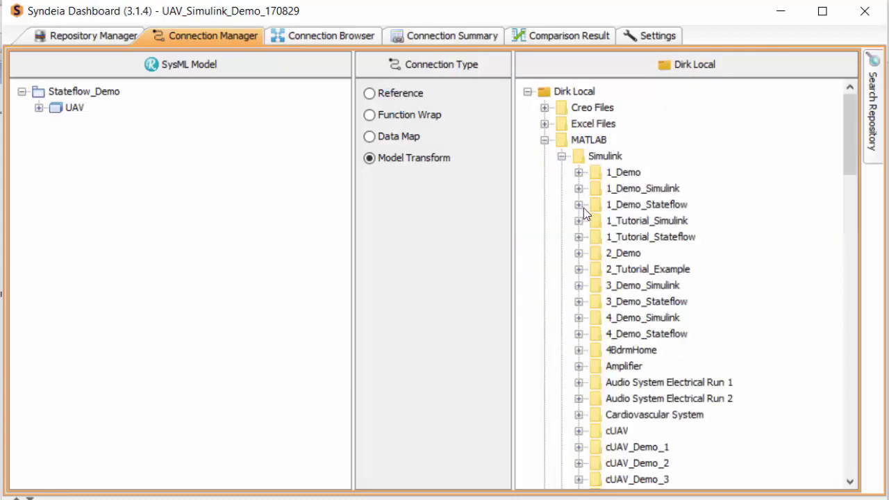
pyautogui.click(579, 205)
# Generate a Simulink/Stateflow model from the UAV block's statechart_0 into the 1_Demo_Stateflow folder as a Model Transform connection
pyautogui.click(38, 108)
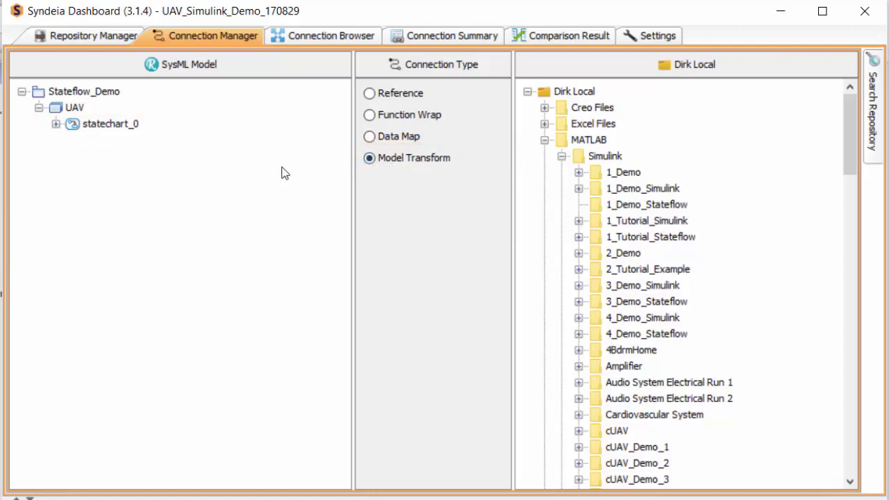
pyautogui.click(109, 129)
pyautogui.moveTo(208, 131); pyautogui.dragTo(614, 202)
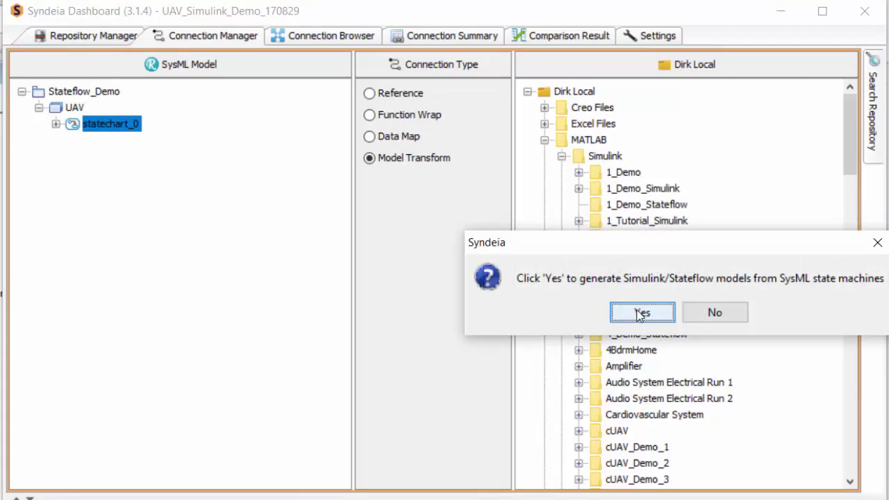
pyautogui.click(642, 312)
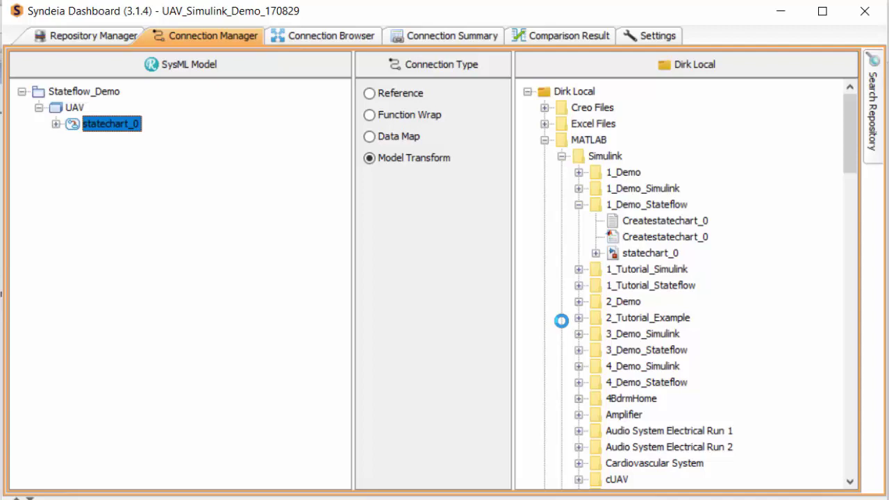
# Open the generated statechart_0 model in Simulink and go into its Stateflow chart
pyautogui.click(596, 253)
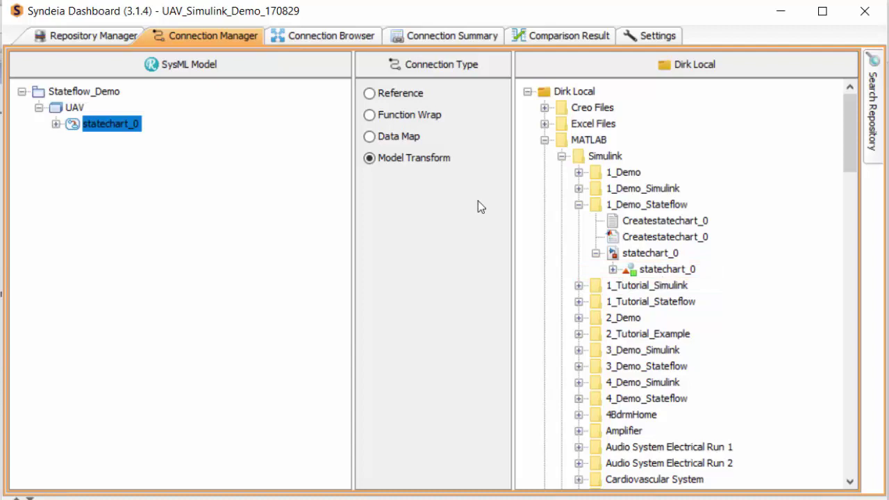
pyautogui.rightClick(660, 271)
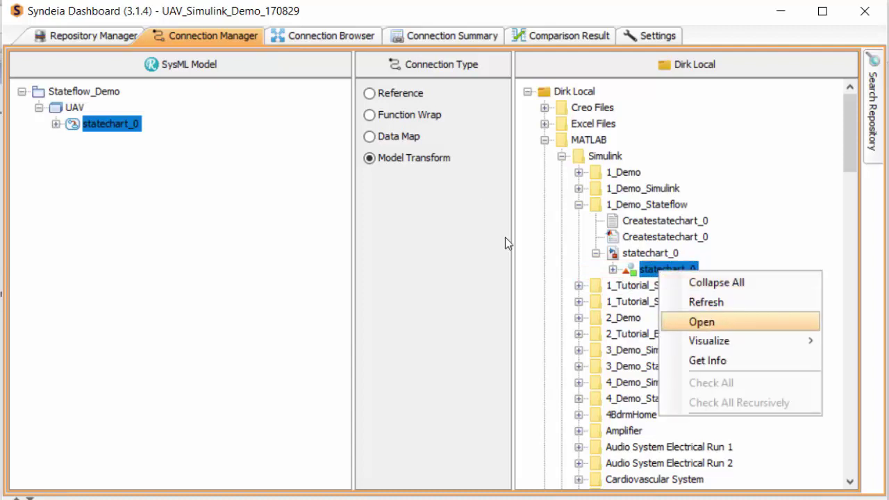
pyautogui.press('Return')
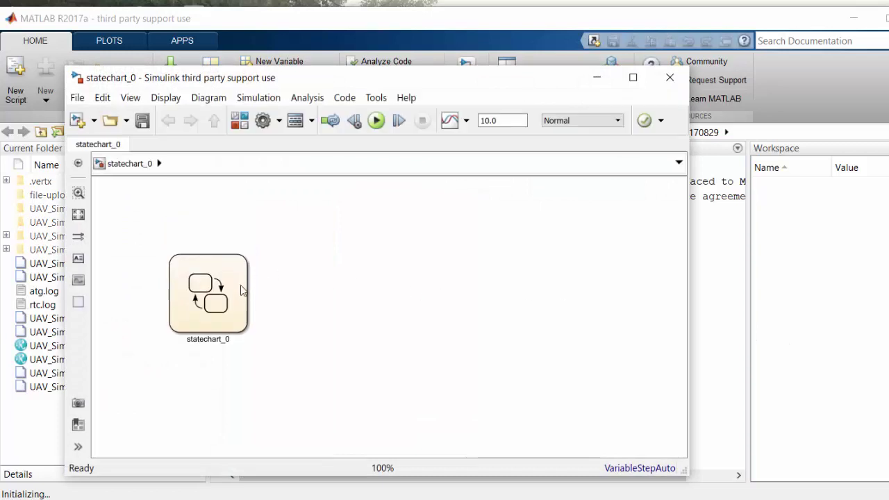
pyautogui.doubleClick(236, 292)
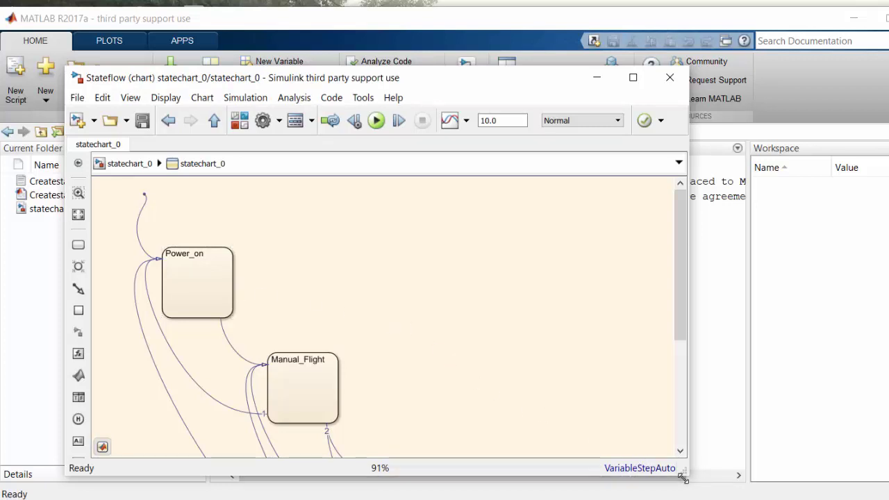
# Enlarge the chart window and arrange Power_on, Manual_Flight and Autonomous_Flight in a row, with Autonomous_Landing below Manual_Flight and the transitions tidied
pyautogui.moveTo(687, 477); pyautogui.dragTo(751, 499)
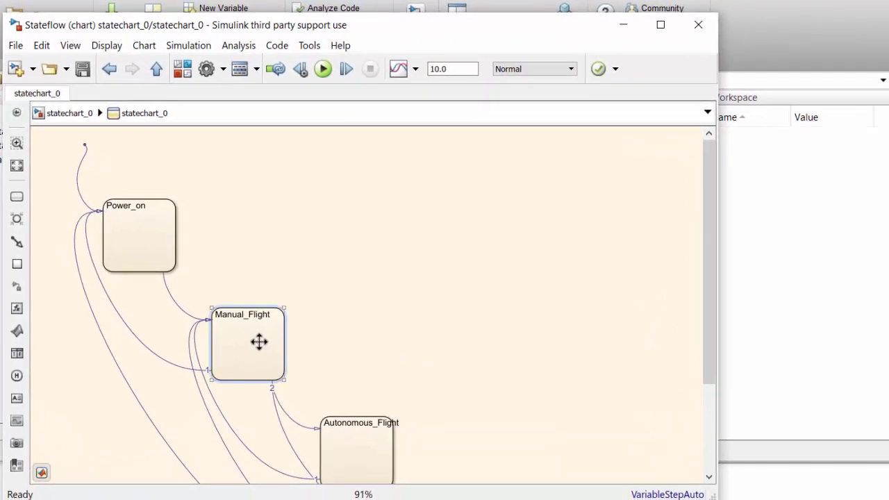
pyautogui.moveTo(314, 378); pyautogui.dragTo(373, 308)
pyautogui.moveTo(320, 261); pyautogui.dragTo(324, 228)
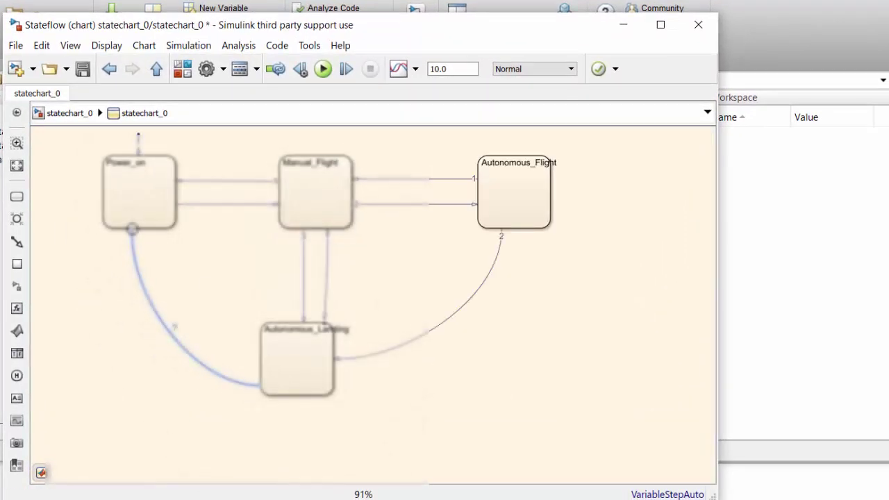
pyautogui.moveTo(257, 385); pyautogui.dragTo(261, 360)
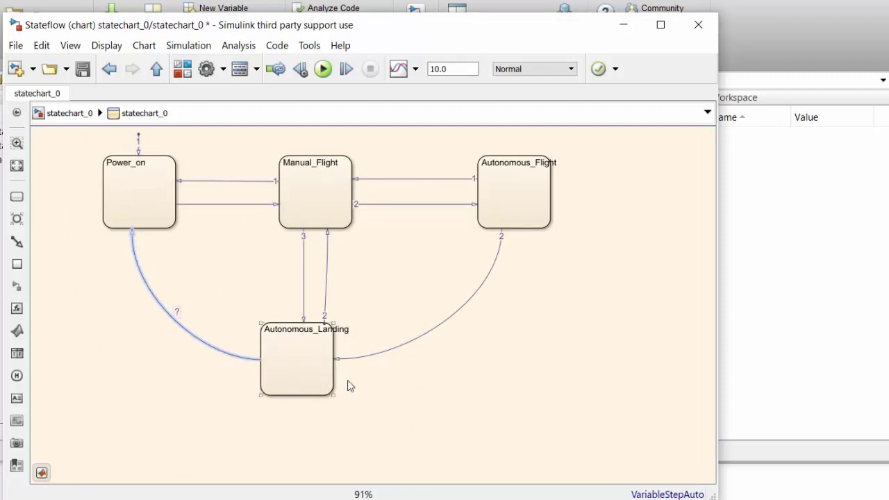
pyautogui.click(544, 373)
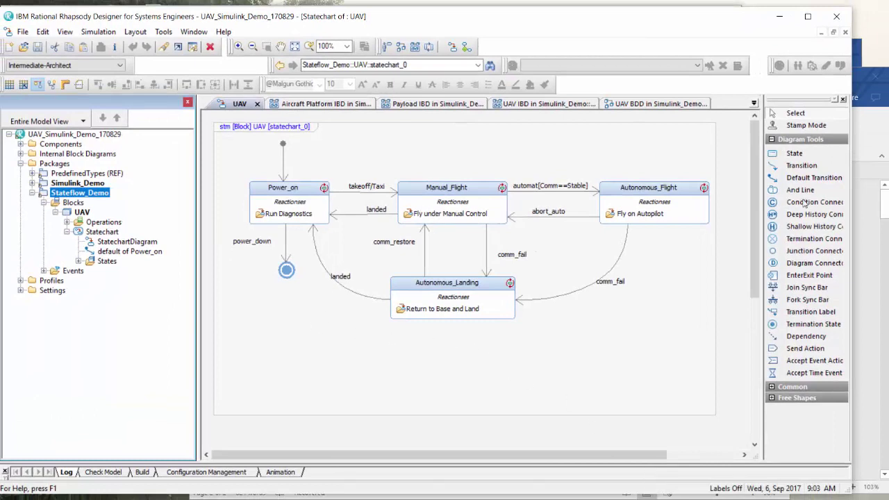
# Switch to Rhapsody and add a state named ending below the termination state in the UAV statechart
pyautogui.click(799, 154)
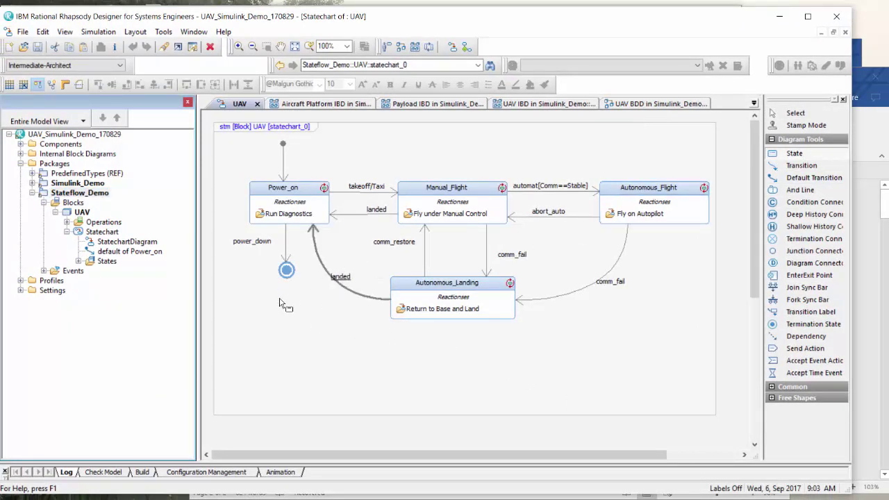
pyautogui.moveTo(299, 304); pyautogui.dragTo(356, 340)
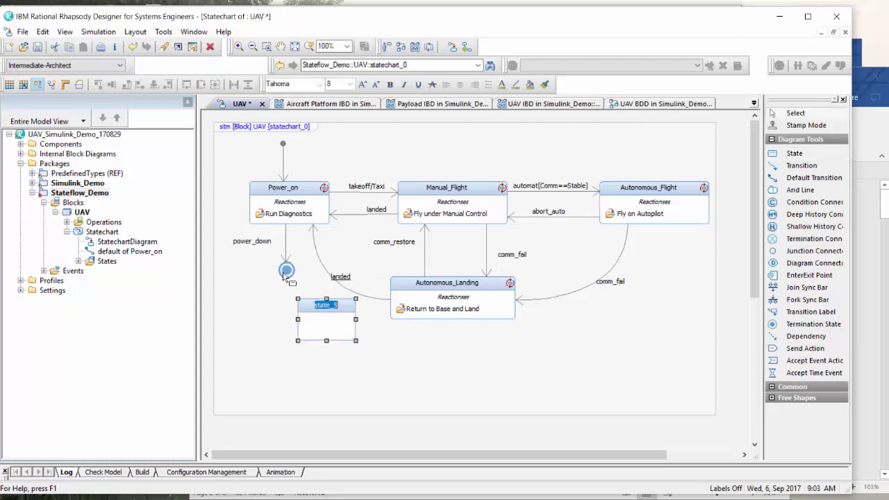
pyautogui.write('ending')
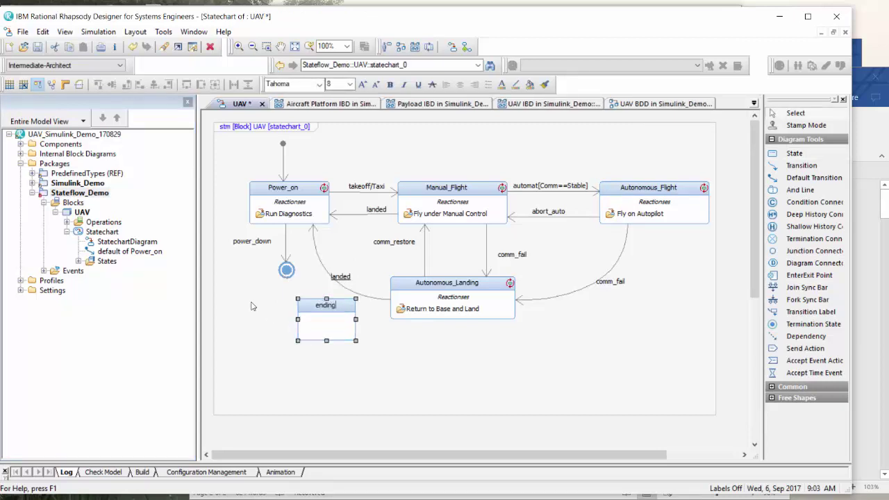
# Reroute the landed transition to start at the ending state, and the comm_restore transition to run from Autonomous_Landing to ending
pyautogui.click(382, 300)
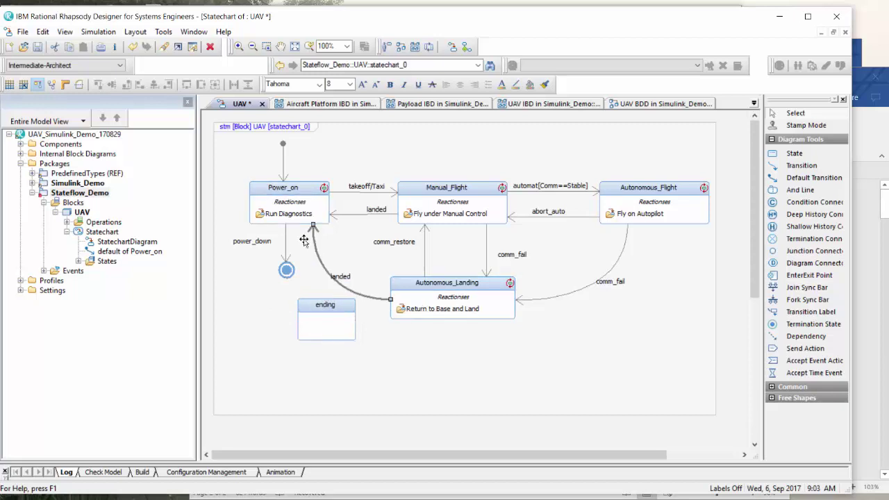
pyautogui.moveTo(390, 299); pyautogui.dragTo(359, 279)
pyautogui.click(425, 236)
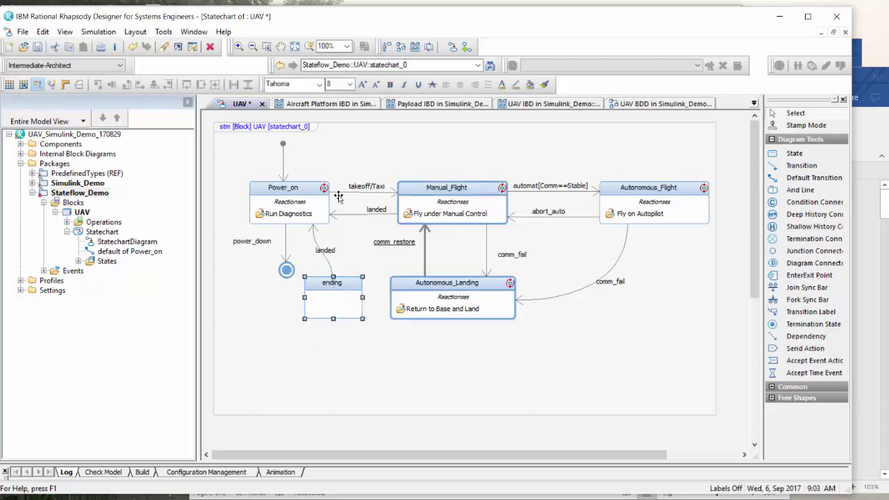
pyautogui.moveTo(425, 225); pyautogui.dragTo(421, 278)
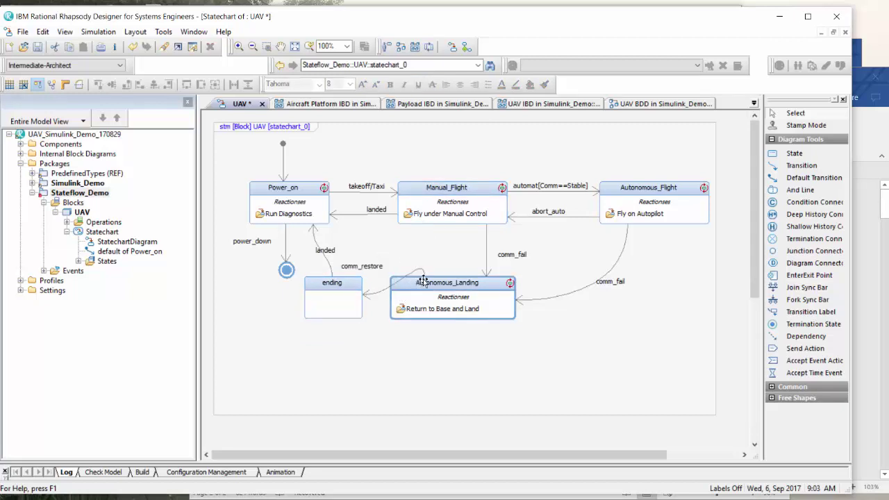
pyautogui.click(424, 276)
pyautogui.click(424, 276)
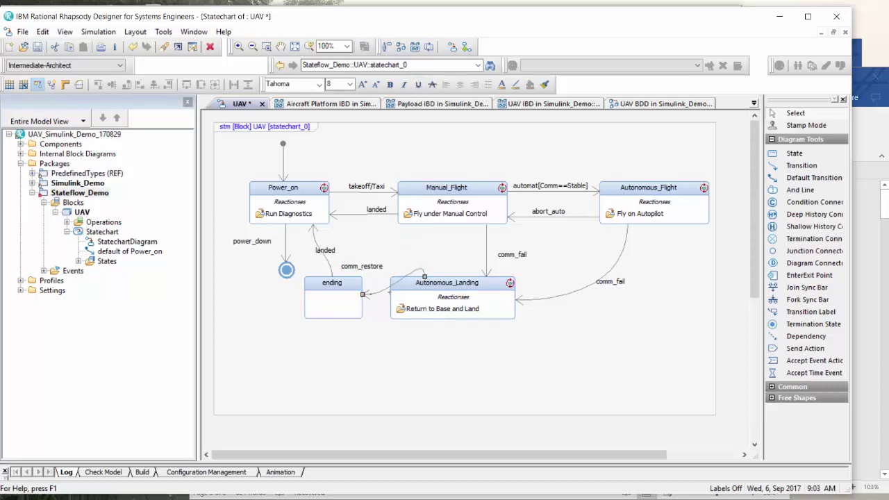
pyautogui.moveTo(390, 295); pyautogui.dragTo(390, 294)
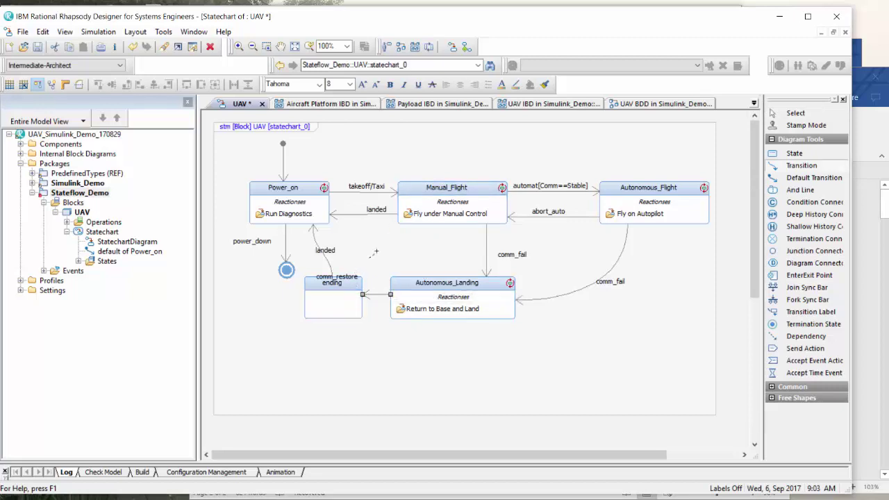
# Draw a transition from the ending state to Manual_Flight
pyautogui.click(411, 223)
pyautogui.click(347, 278)
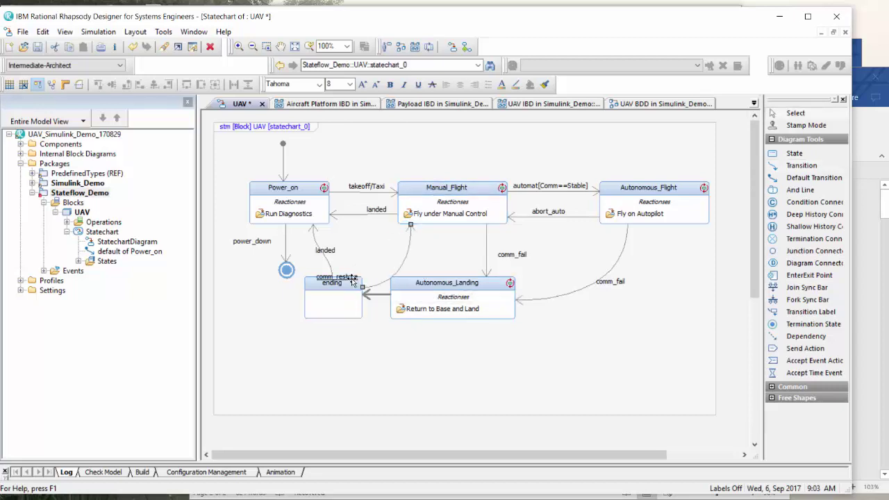
# Tidy the layout by moving the comm_restore label below its transition and shifting the ending and termination states to the left
pyautogui.moveTo(352, 280); pyautogui.dragTo(380, 312)
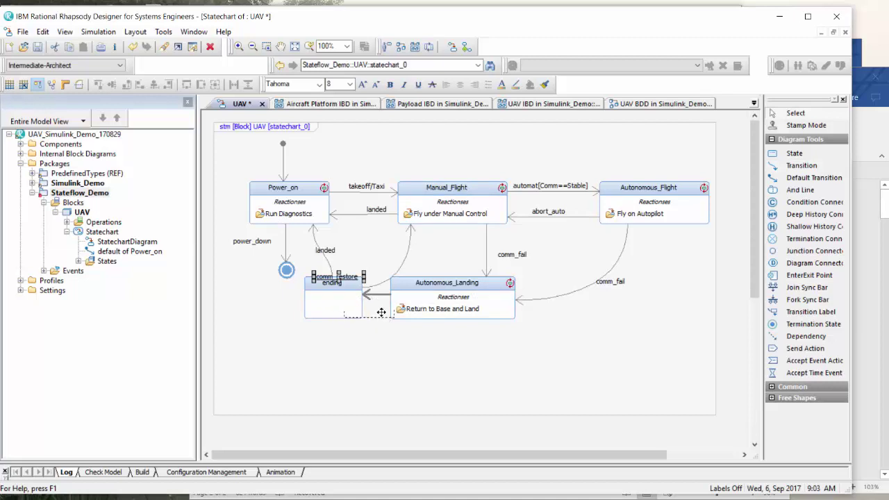
pyautogui.moveTo(326, 301); pyautogui.dragTo(301, 300)
pyautogui.moveTo(362, 310); pyautogui.dragTo(369, 304)
pyautogui.moveTo(293, 269); pyautogui.dragTo(263, 270)
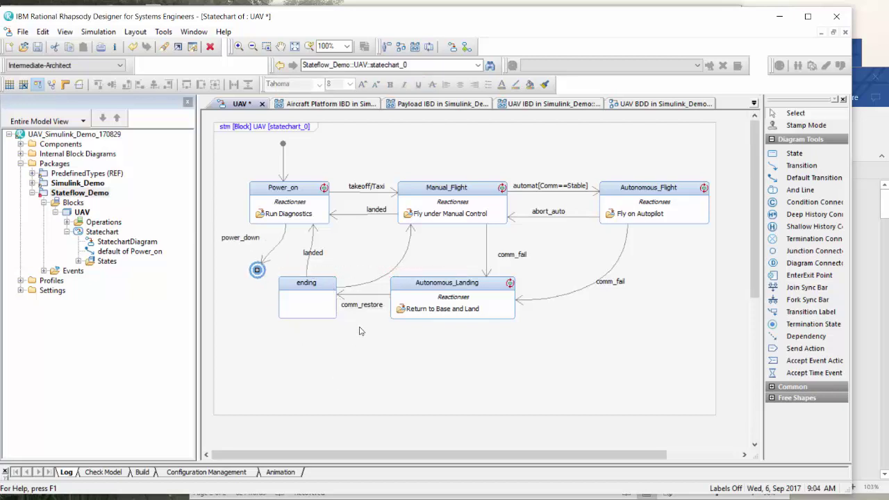
# Set the trigger of the transition from ending to Manual_Flight to Confirmed
pyautogui.doubleClick(395, 264)
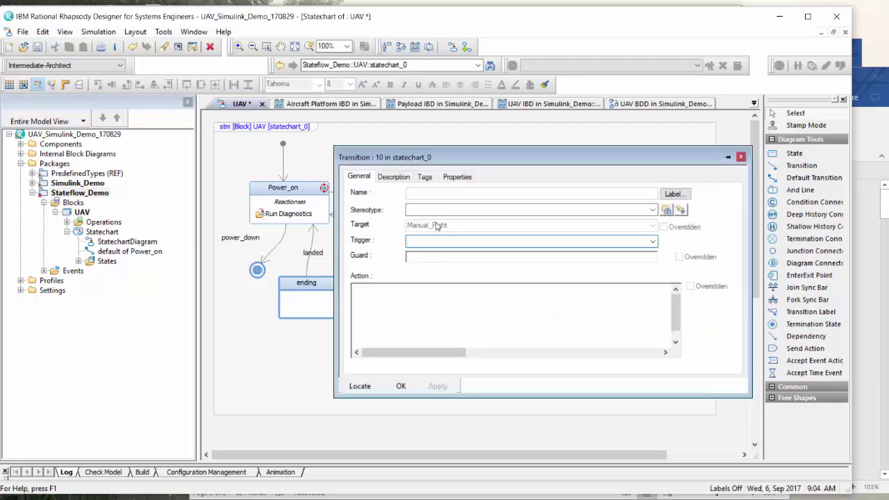
pyautogui.write('Confirmed')
pyautogui.click(400, 386)
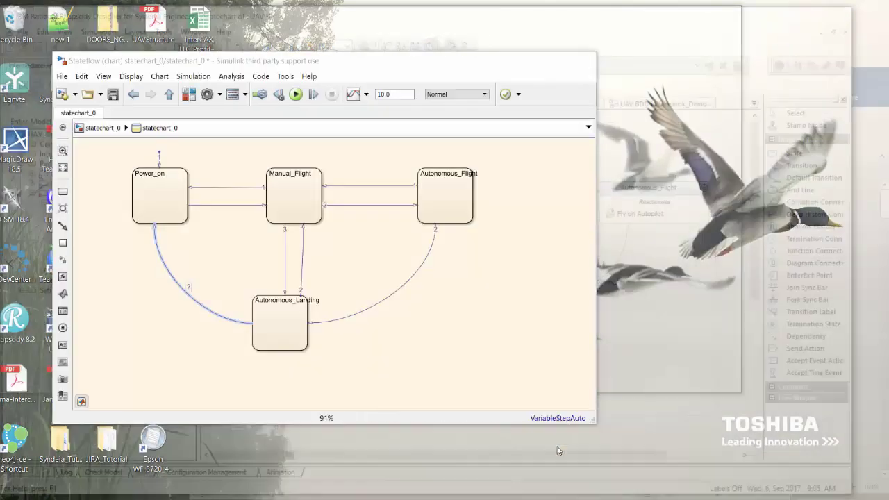
# Switch to the Simulink window showing the statechart_0 chart
pyautogui.click(557, 451)
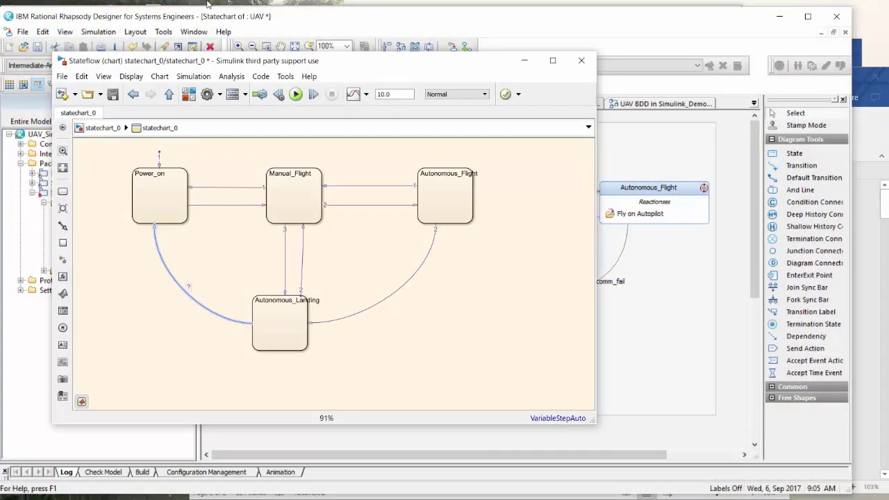
# Save the statechart_0 model, close it, and minimize the MATLAB window
pyautogui.click(62, 76)
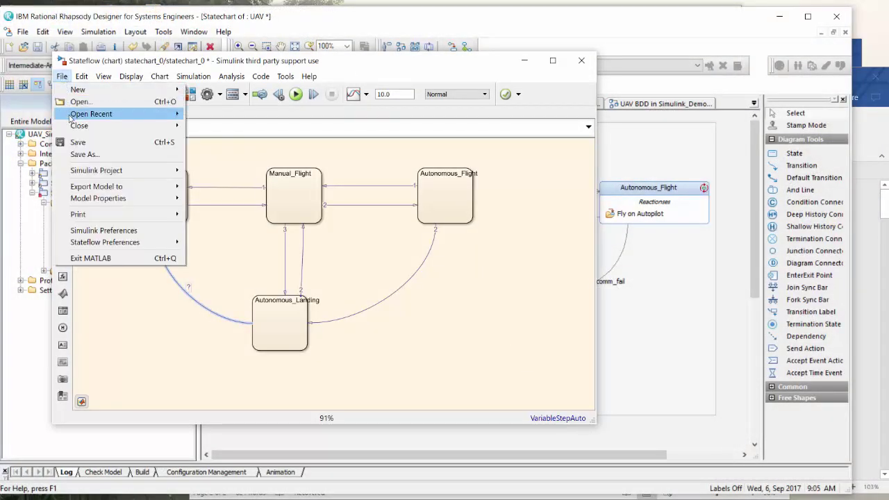
pyautogui.click(78, 142)
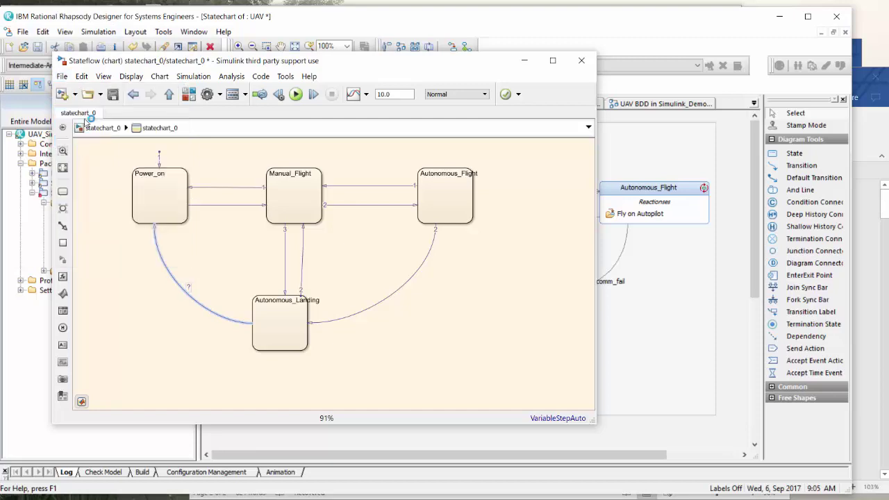
pyautogui.click(61, 75)
pyautogui.moveTo(79, 126)
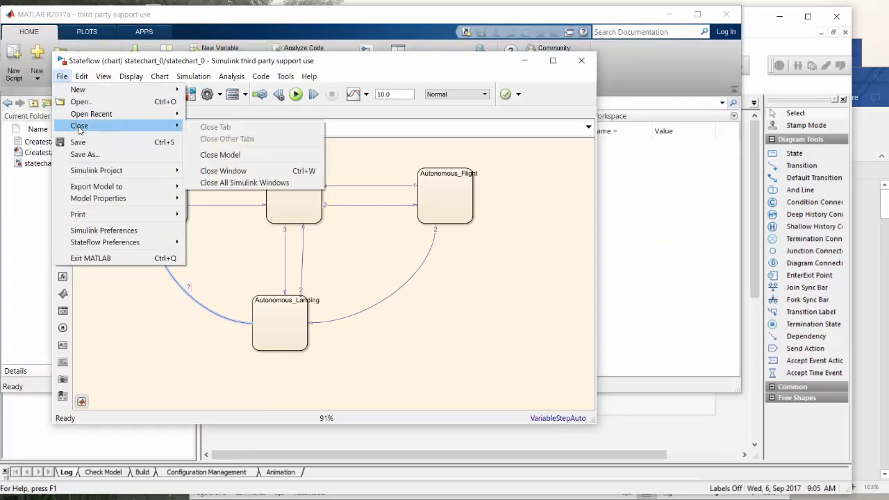
pyautogui.click(220, 155)
pyautogui.click(669, 20)
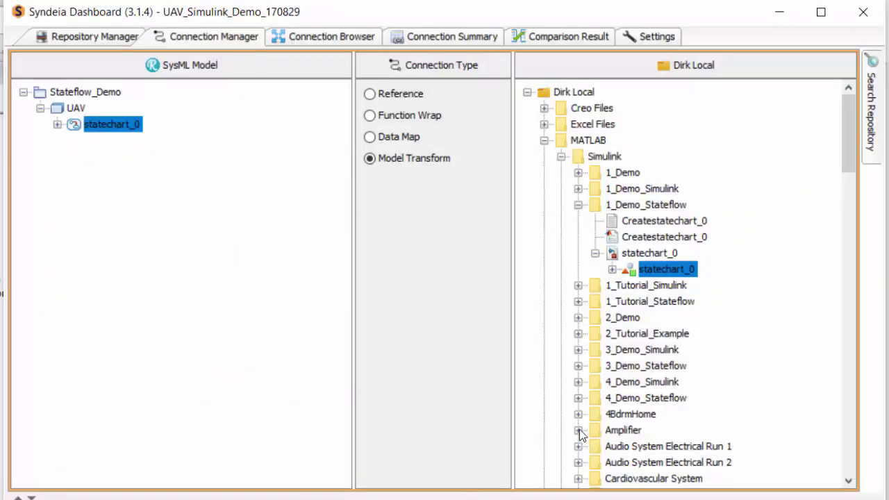
# In the Syndeia Dashboard's Connection Browser, compare SysML and target on the connection of the UAV block's statechart_0
pyautogui.click(292, 36)
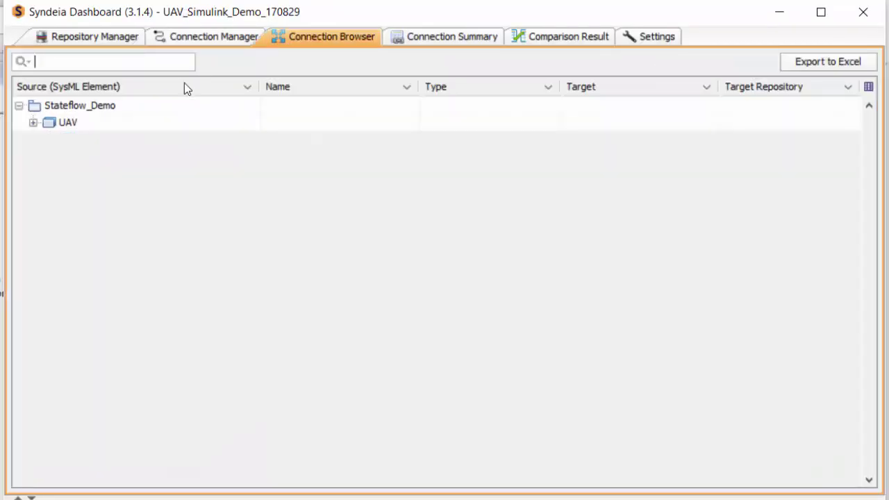
pyautogui.click(32, 122)
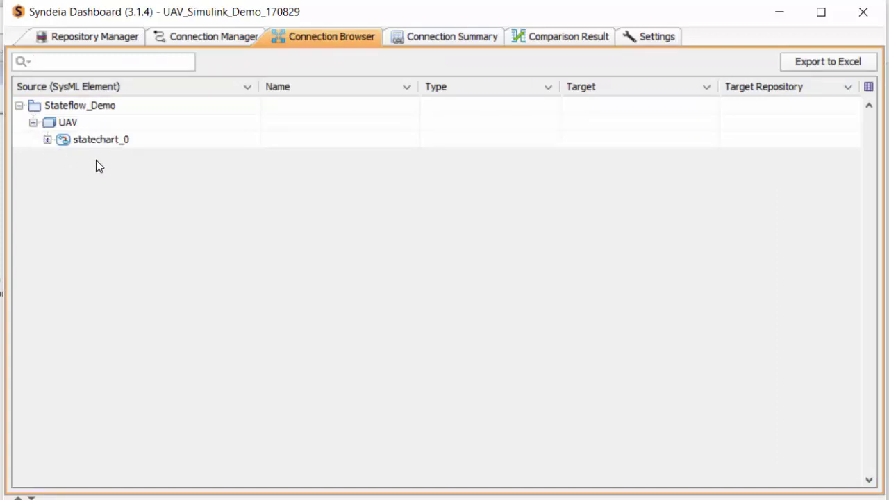
pyautogui.click(47, 139)
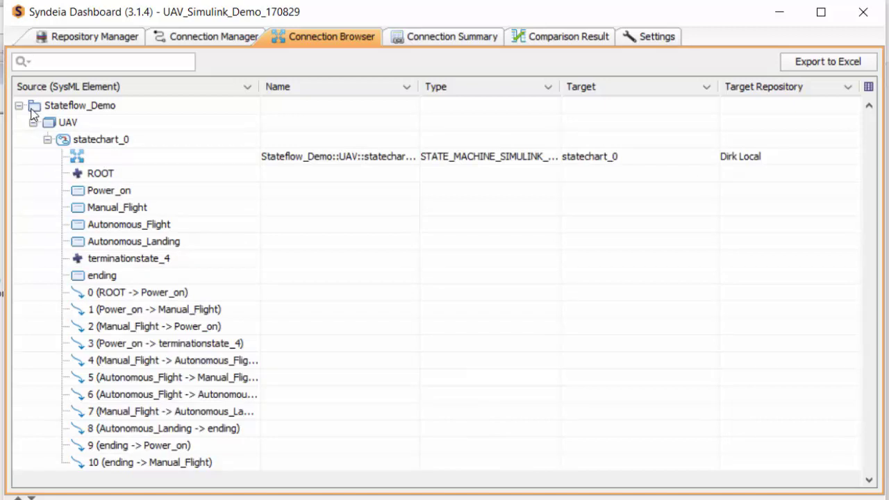
pyautogui.rightClick(100, 159)
pyautogui.click(219, 289)
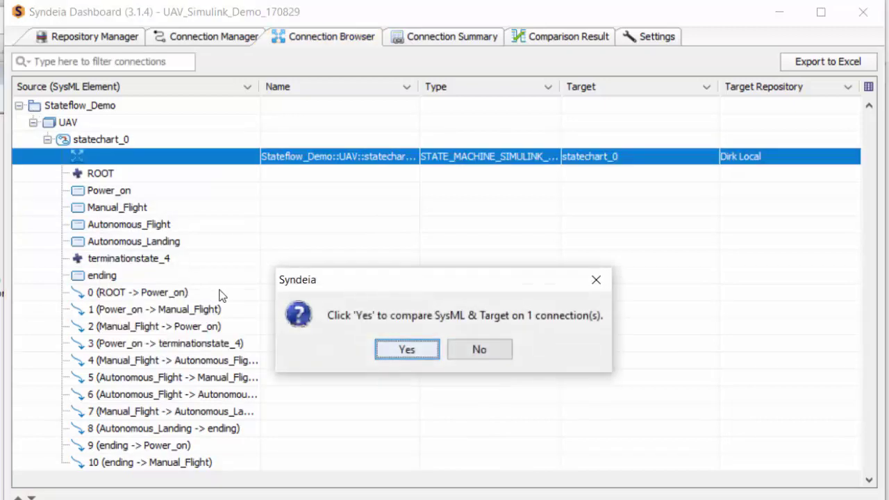
pyautogui.press('Return')
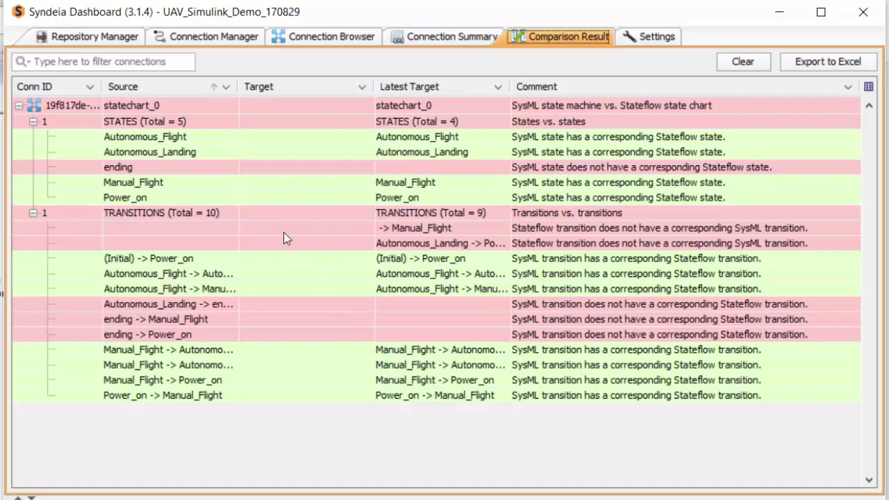
# Synchronize the statechart_0 connection from SysML to the target Stateflow chart
pyautogui.click(301, 36)
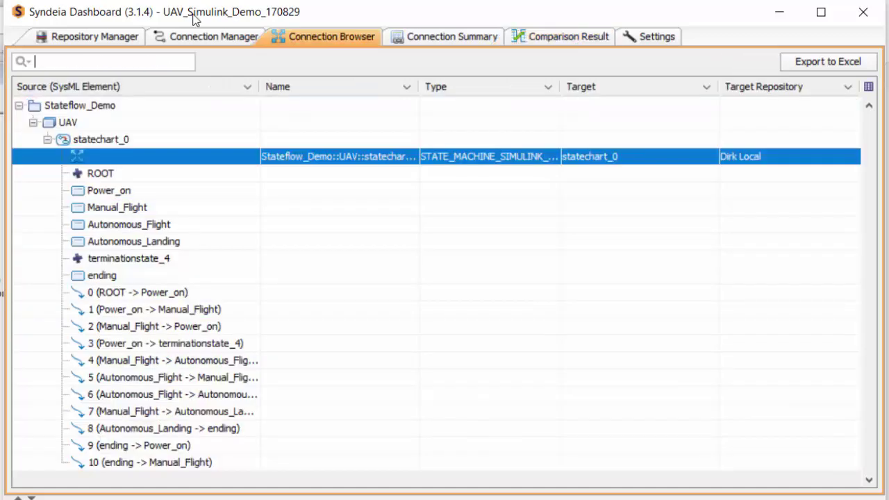
pyautogui.rightClick(209, 158)
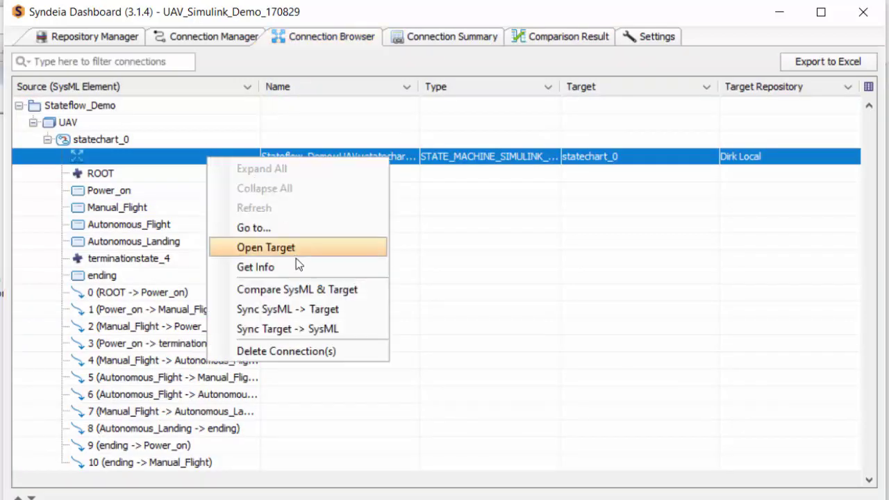
pyautogui.click(301, 311)
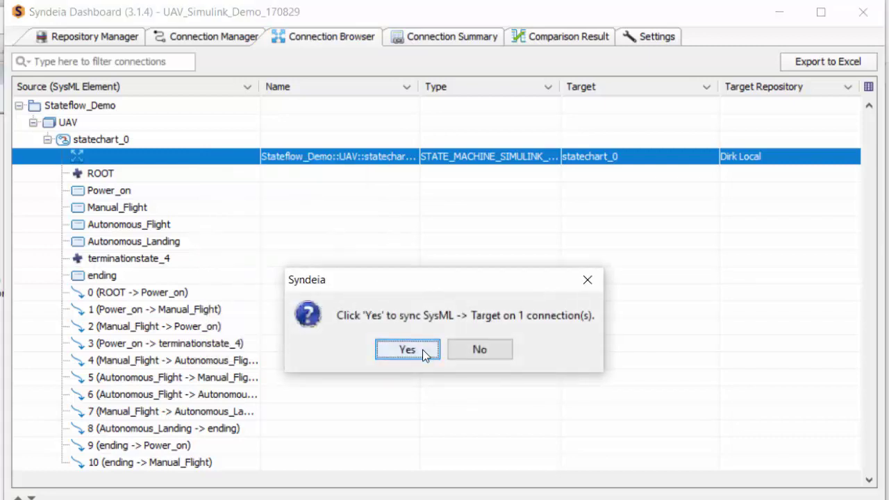
pyautogui.press('Return')
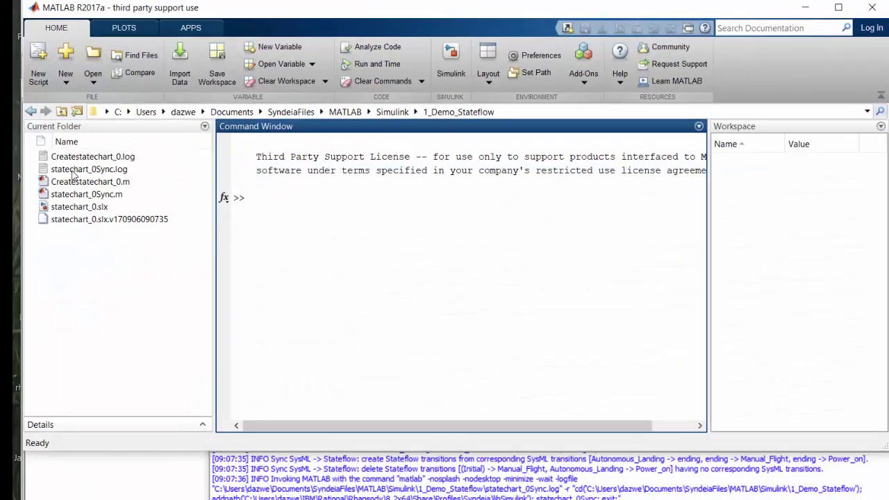
# Open statechart_0.slx in MATLAB and move the ending state below Power_on, to the left of Autonomous_Landing
pyautogui.doubleClick(67, 207)
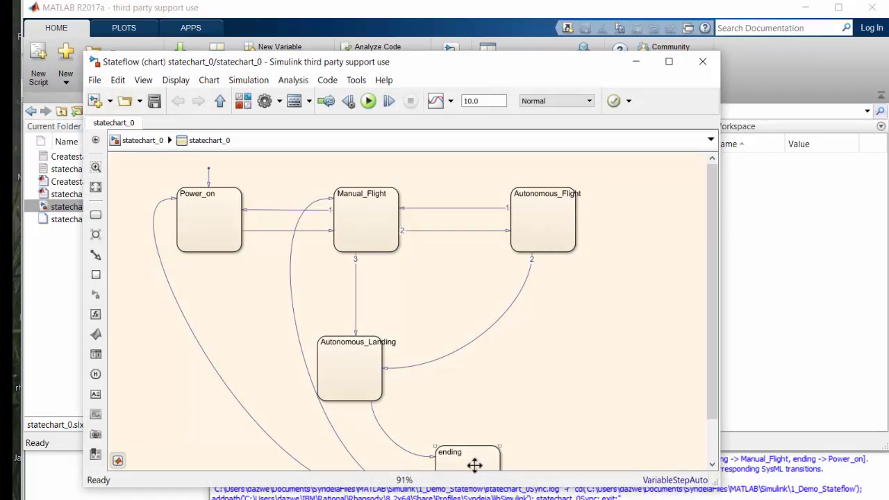
pyautogui.moveTo(474, 465); pyautogui.dragTo(225, 371)
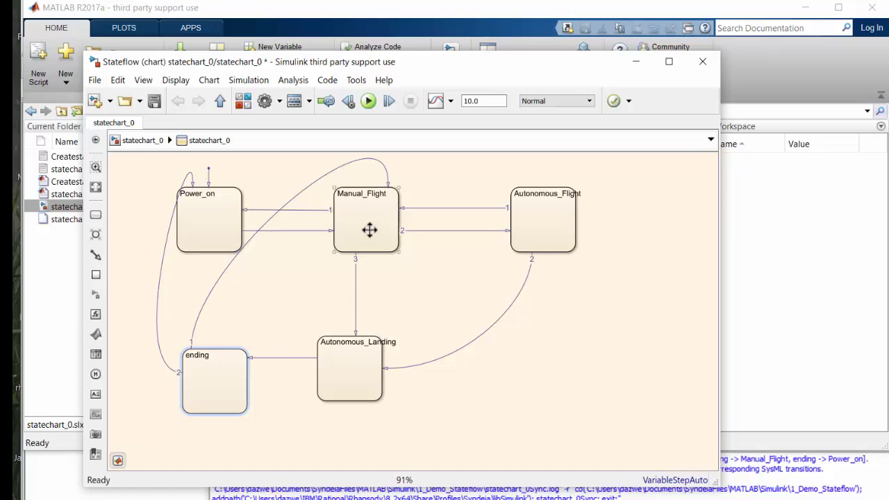
# Reroute the ending state's transitions to the bottom edges of Manual_Flight and Power_on, shifting the Manual_Flight transition's start right along ending's upper edge
pyautogui.moveTo(387, 192); pyautogui.dragTo(347, 253)
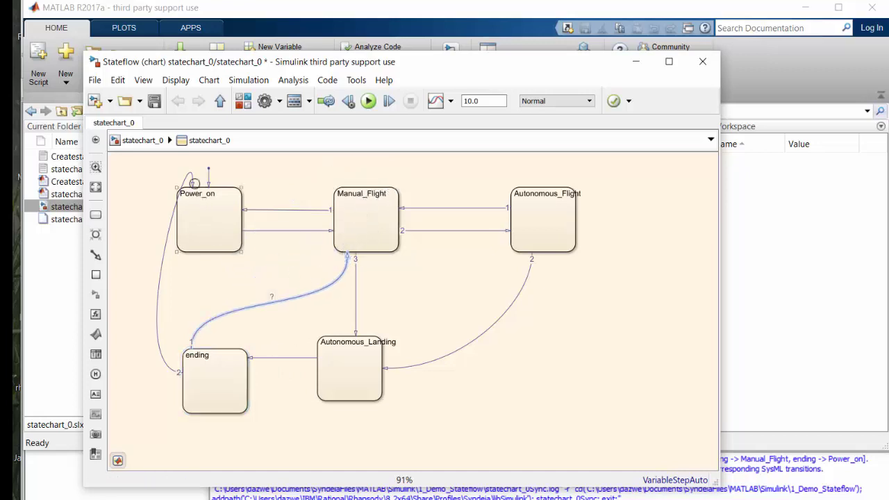
pyautogui.click(193, 183)
pyautogui.moveTo(194, 184); pyautogui.dragTo(201, 254)
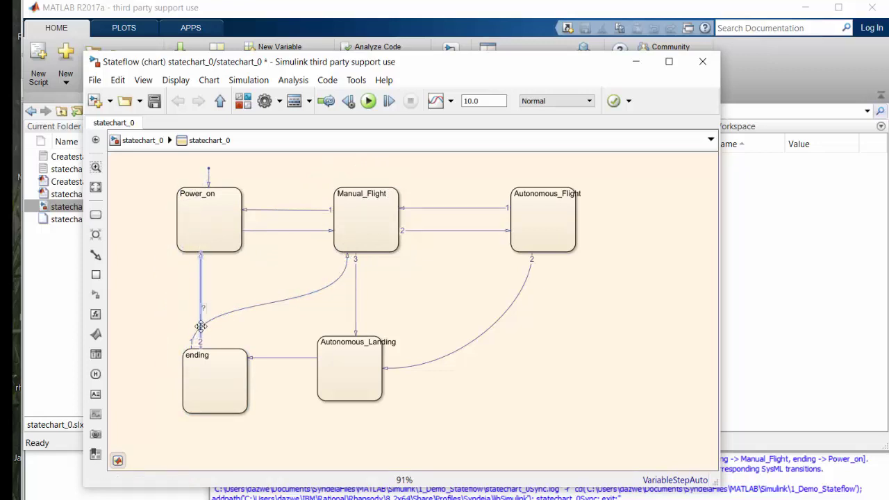
pyautogui.moveTo(192, 352); pyautogui.dragTo(226, 348)
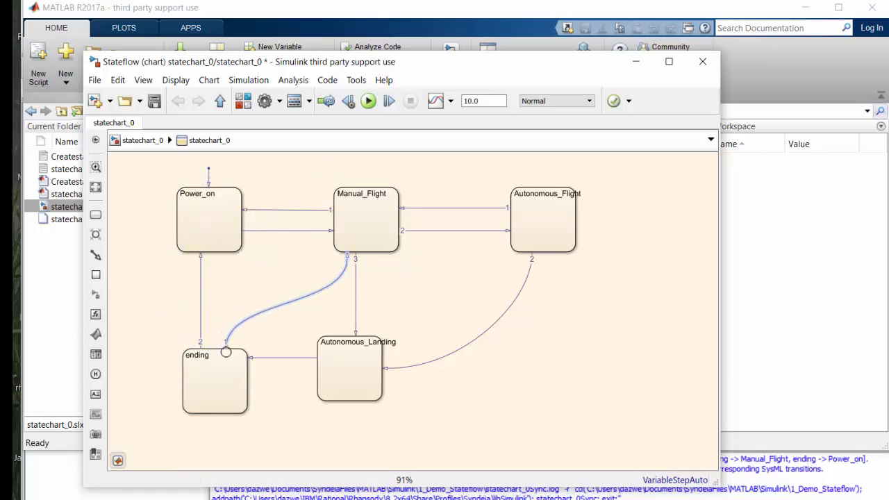